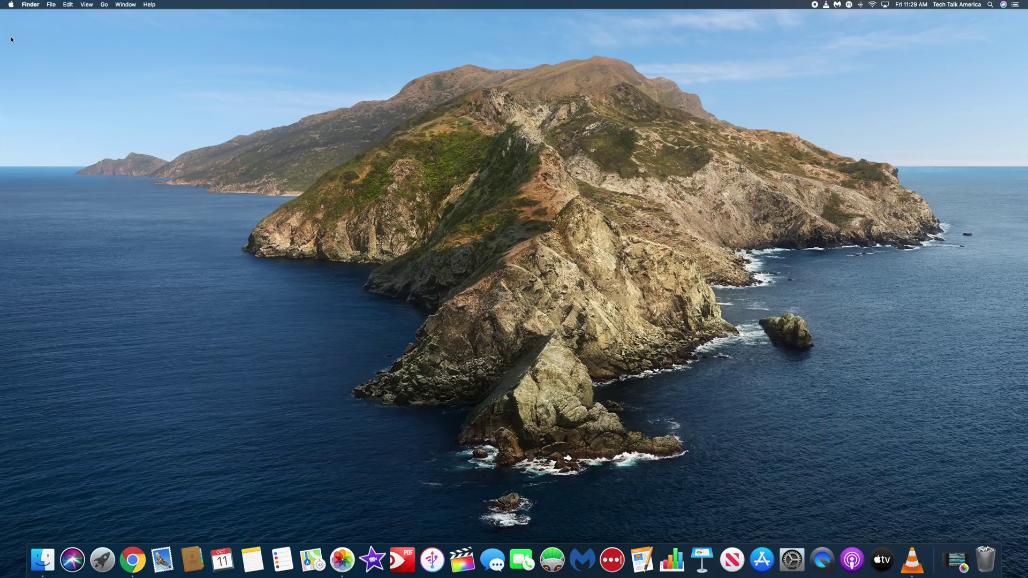
- Open Accessibility's Voice Control settings in System Preferences and enable Voice Control
{"action": "left_click", "coordinate": [11, 5]}
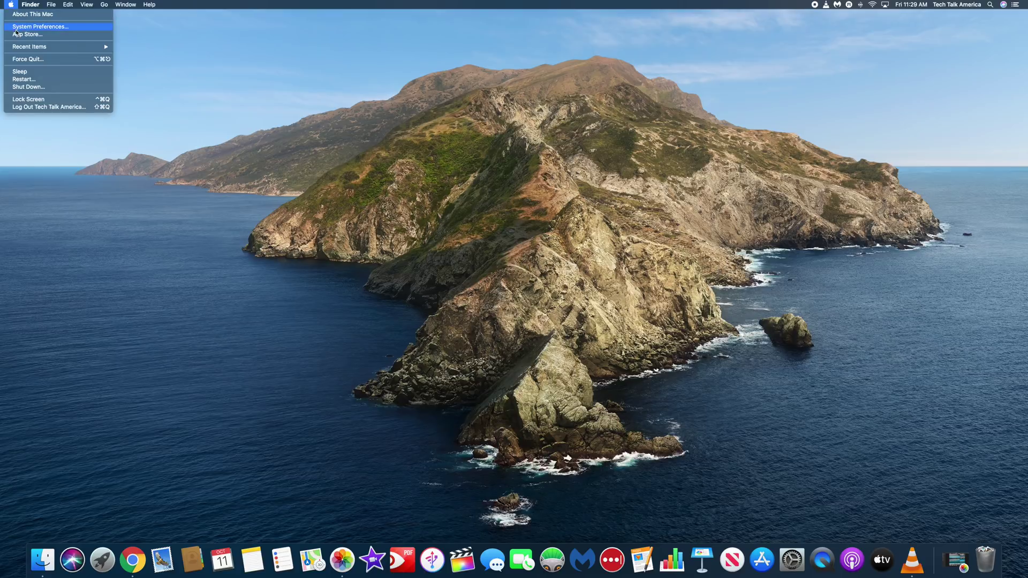
{"action": "left_click", "coordinate": [39, 27]}
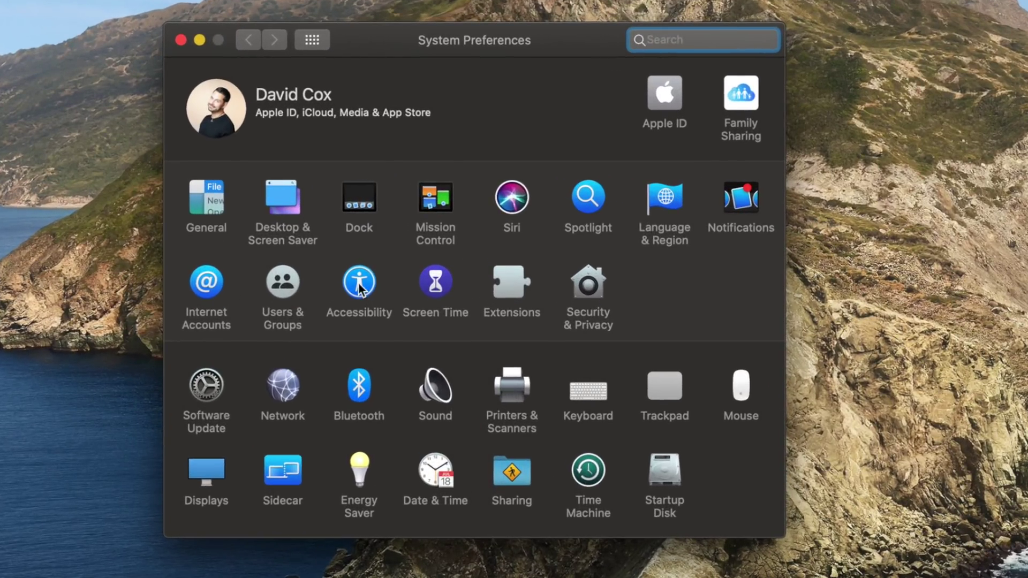
{"action": "left_click", "coordinate": [361, 291]}
{"action": "scroll", "coordinate": [232, 318], "scroll_direction": "down", "scroll_amount": 3}
{"action": "scroll", "coordinate": [232, 319], "scroll_direction": "down", "scroll_amount": 3}
{"action": "scroll", "coordinate": [233, 318], "scroll_direction": "down", "scroll_amount": 3}
{"action": "left_click", "coordinate": [245, 250]}
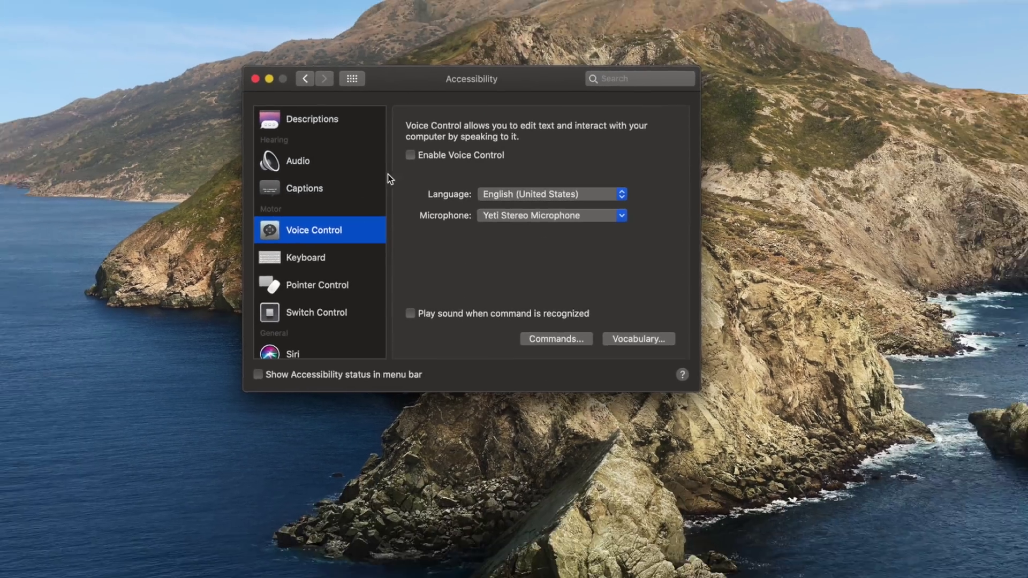
{"action": "left_click", "coordinate": [388, 175]}
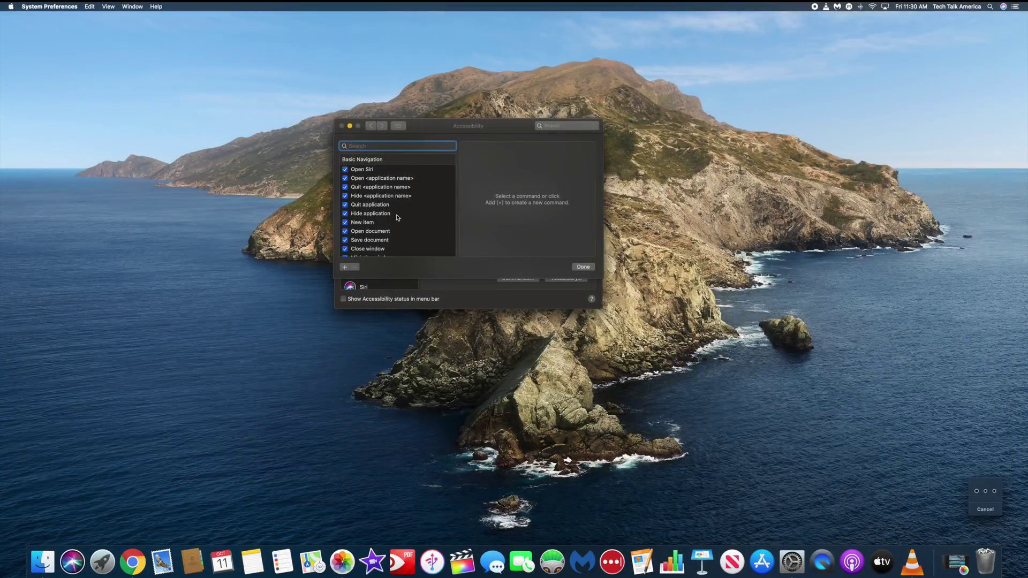
{"action": "scroll", "coordinate": [397, 215], "scroll_direction": "down", "scroll_amount": 3}
{"action": "scroll", "coordinate": [397, 217], "scroll_direction": "down", "scroll_amount": 3}
{"action": "scroll", "coordinate": [396, 215], "scroll_direction": "down", "scroll_amount": 3}
{"action": "scroll", "coordinate": [397, 215], "scroll_direction": "down", "scroll_amount": 2}
{"action": "scroll", "coordinate": [397, 216], "scroll_direction": "down", "scroll_amount": 3}
{"action": "scroll", "coordinate": [398, 216], "scroll_direction": "down", "scroll_amount": 3}
{"action": "scroll", "coordinate": [397, 217], "scroll_direction": "down", "scroll_amount": 3}
{"action": "scroll", "coordinate": [398, 217], "scroll_direction": "down", "scroll_amount": 2}
{"action": "scroll", "coordinate": [397, 216], "scroll_direction": "down", "scroll_amount": 3}
{"action": "scroll", "coordinate": [397, 216], "scroll_direction": "down", "scroll_amount": 3}
{"action": "scroll", "coordinate": [397, 216], "scroll_direction": "down", "scroll_amount": 3}
{"action": "scroll", "coordinate": [397, 217], "scroll_direction": "down", "scroll_amount": 3}
{"action": "scroll", "coordinate": [397, 216], "scroll_direction": "down", "scroll_amount": 3}
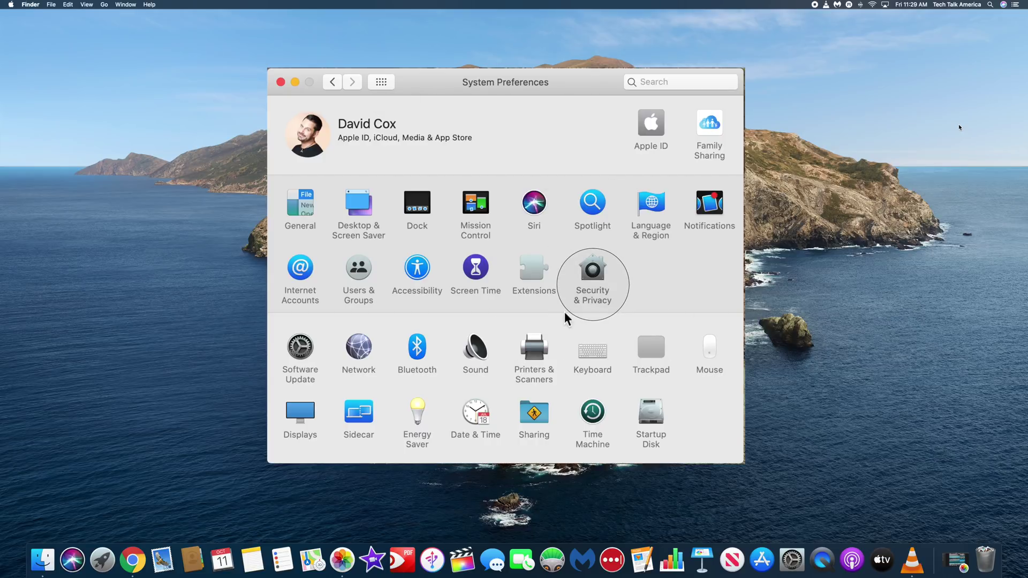
- Open the Security & Privacy pane from the System Preferences overview
{"action": "left_click", "coordinate": [593, 277]}
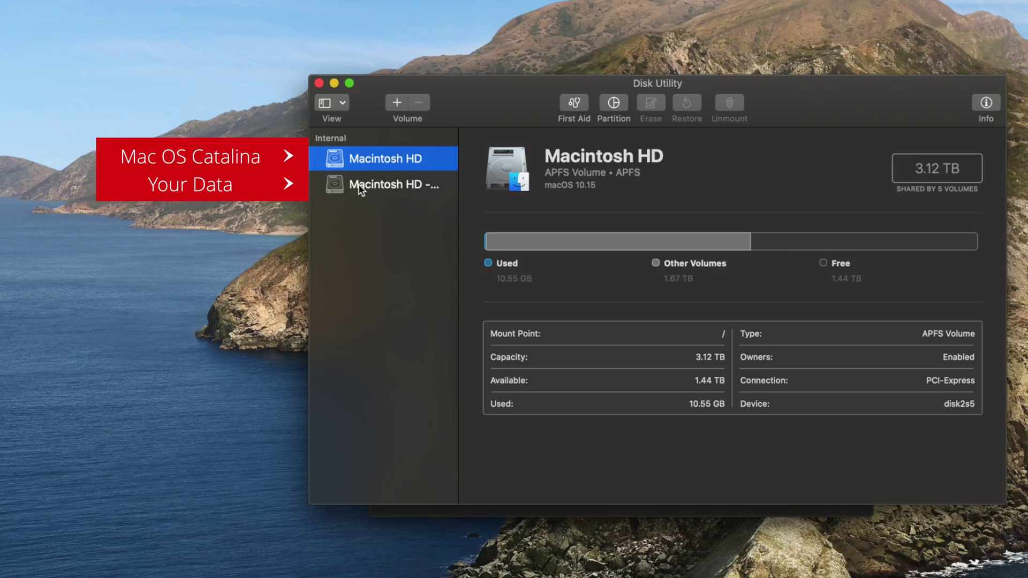
- Select the Macintosh HD - Data volume under Internal in Disk Utility
{"action": "left_click", "coordinate": [358, 184]}
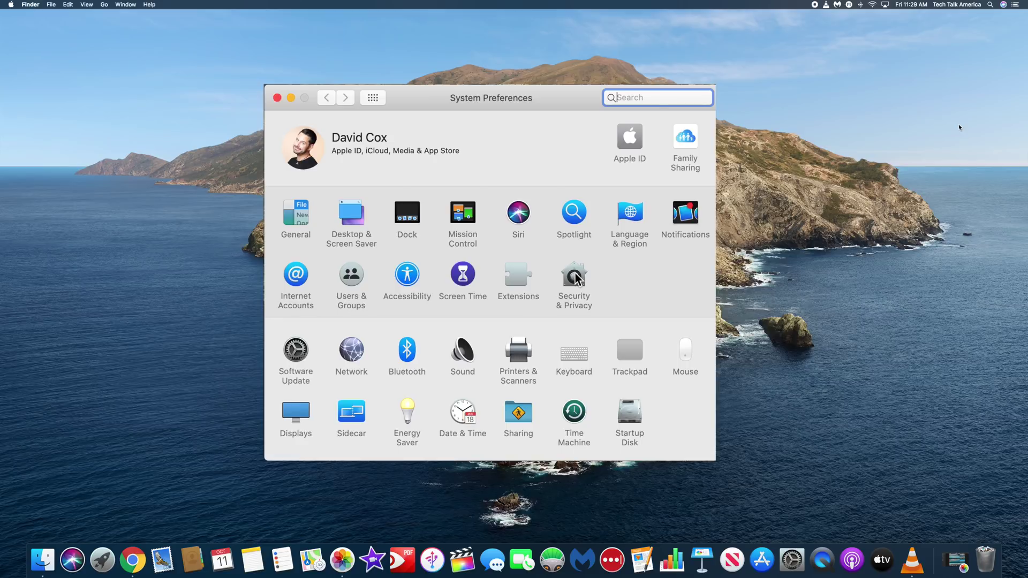
- Open the Privacy tab of Security & Privacy and select Input Monitoring
{"action": "left_click", "coordinate": [577, 278]}
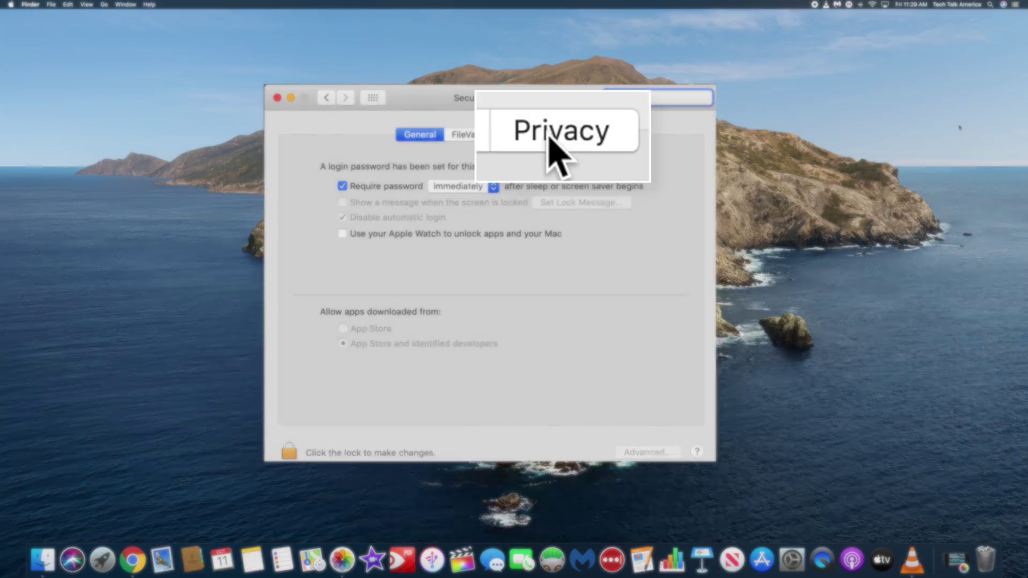
{"action": "left_click", "coordinate": [562, 134]}
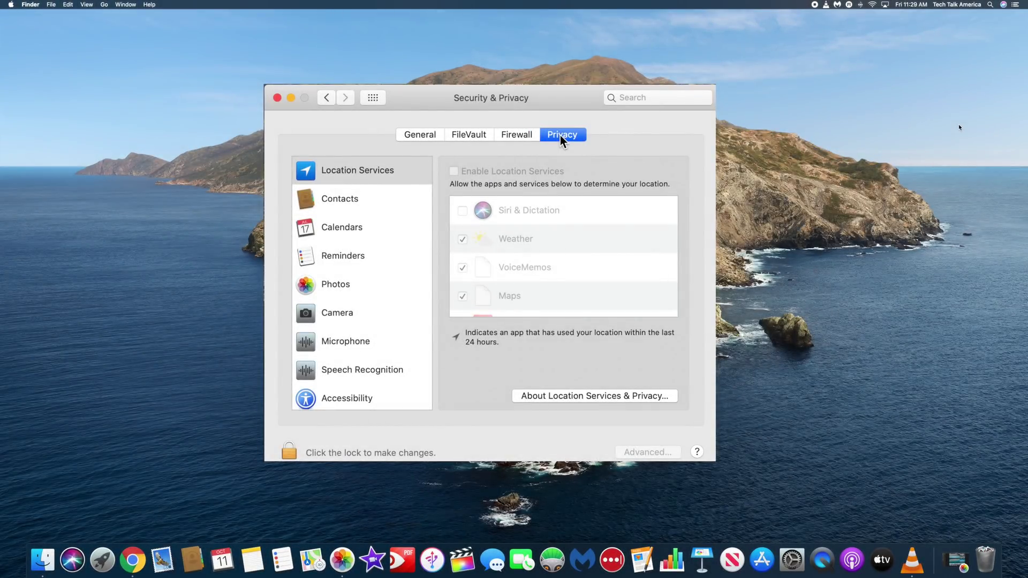
{"action": "scroll", "coordinate": [373, 281], "scroll_direction": "down", "scroll_amount": 3}
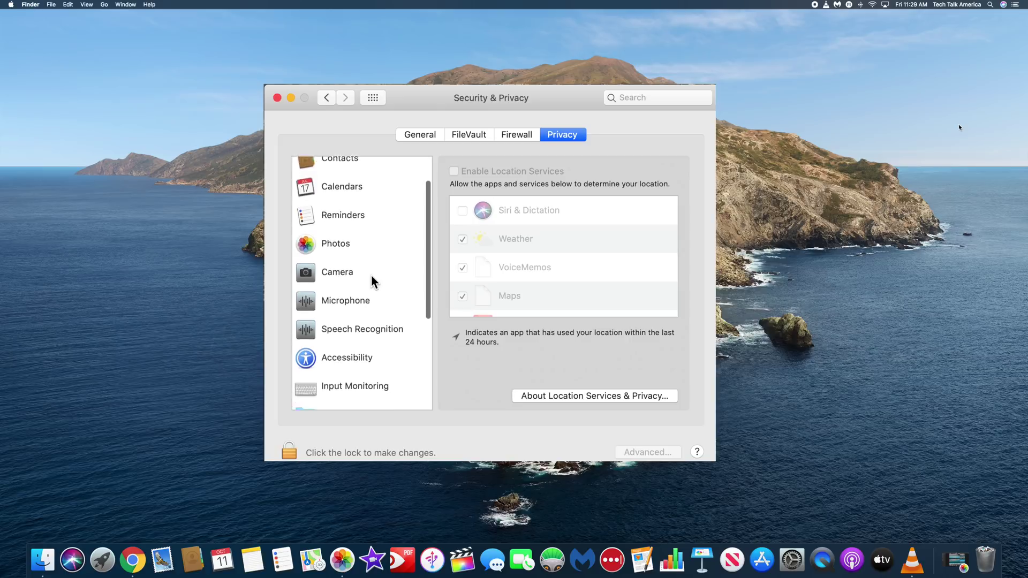
{"action": "scroll", "coordinate": [373, 281], "scroll_direction": "down", "scroll_amount": 4}
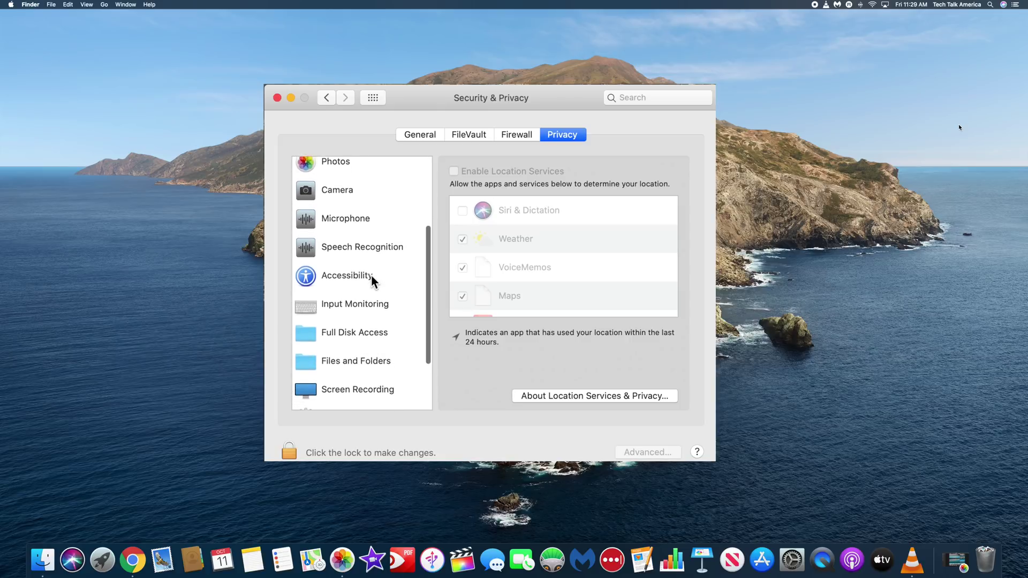
{"action": "scroll", "coordinate": [373, 282], "scroll_direction": "down", "scroll_amount": 2}
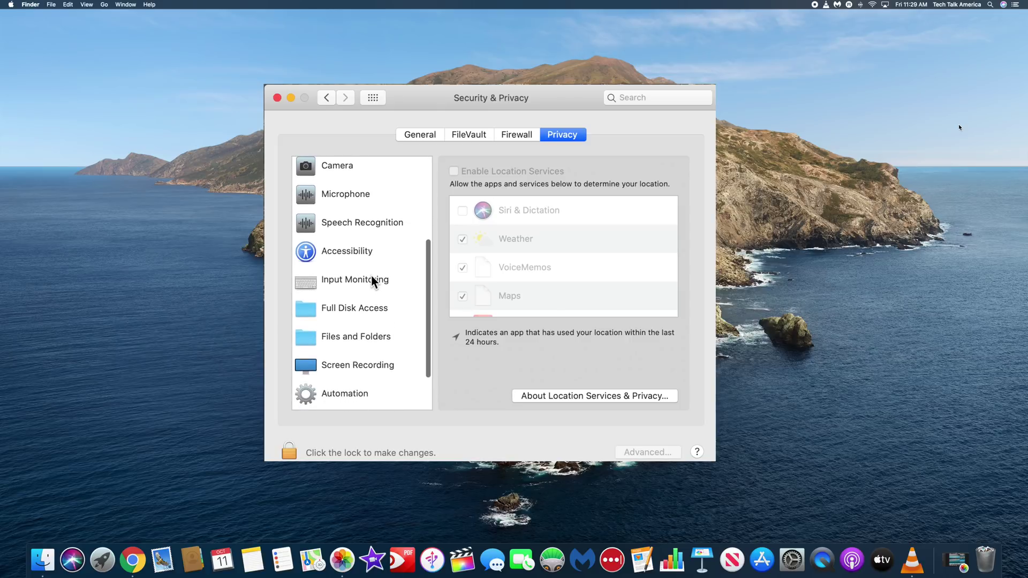
{"action": "left_click", "coordinate": [329, 281]}
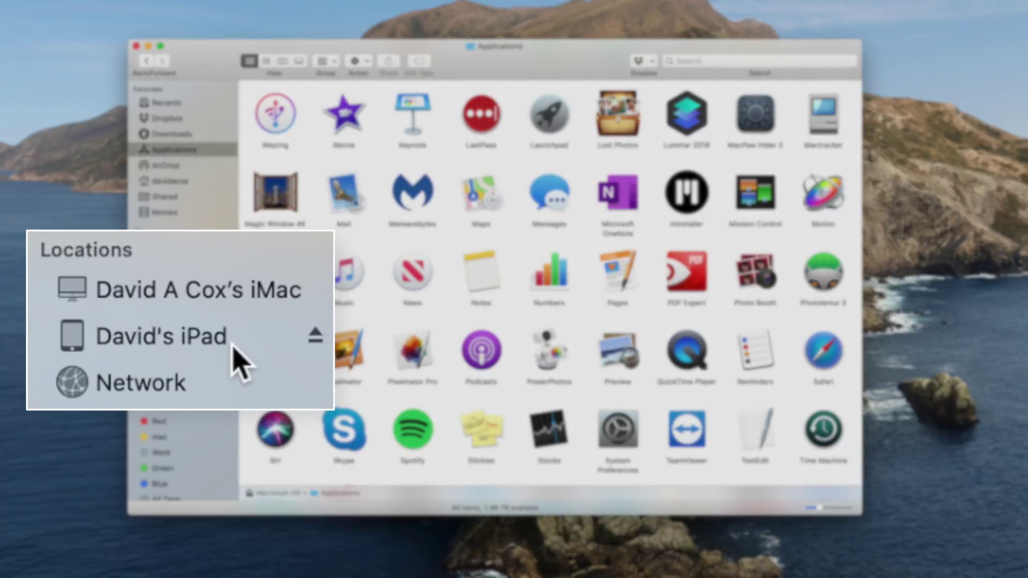
- Sync only favorite photos to the iPad from its Photos tab in Finder
{"action": "left_click", "coordinate": [197, 328]}
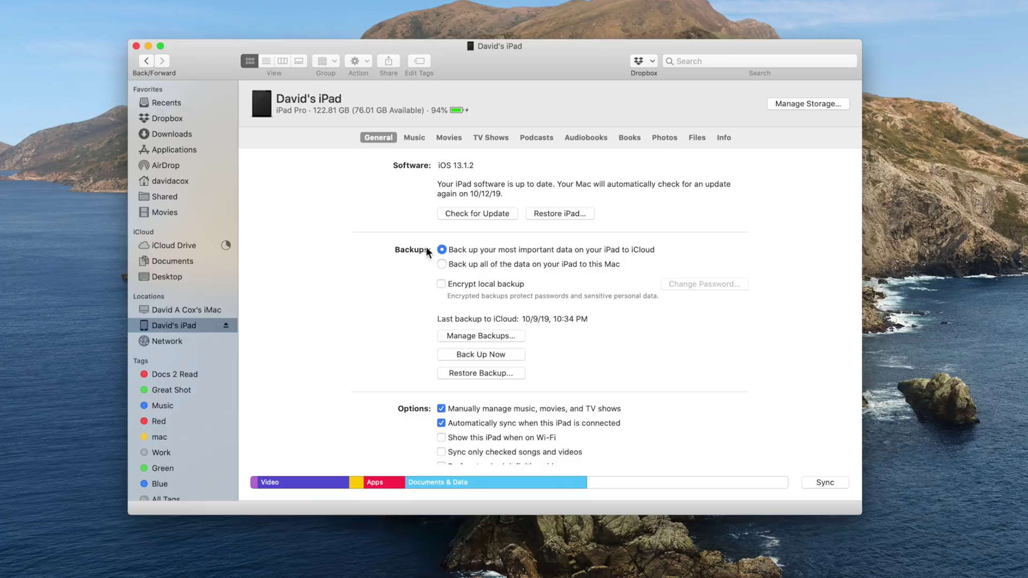
{"action": "left_click", "coordinate": [664, 139]}
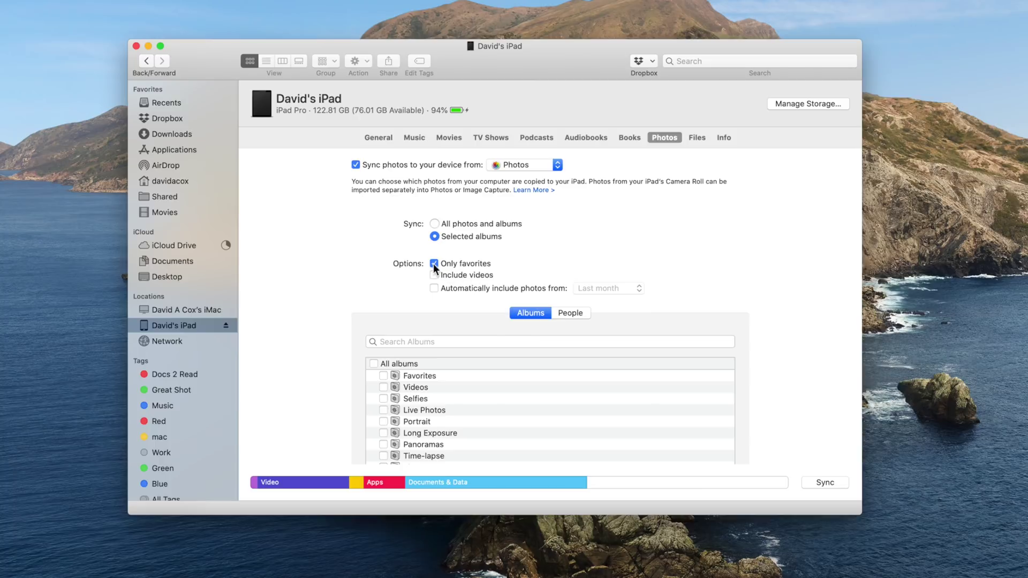
{"action": "scroll", "coordinate": [431, 260], "scroll_direction": "down", "scroll_amount": 5}
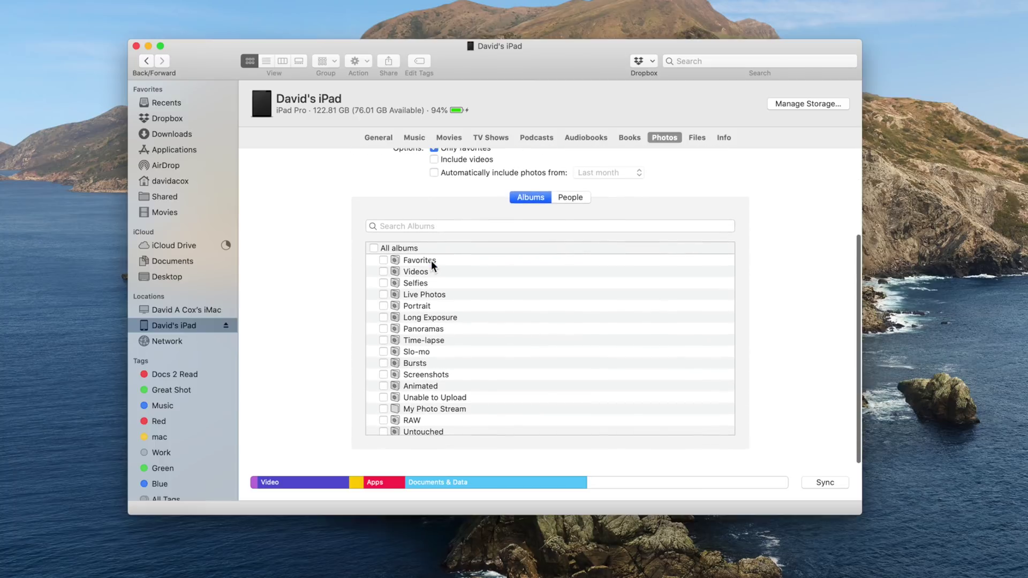
{"action": "left_click", "coordinate": [819, 482]}
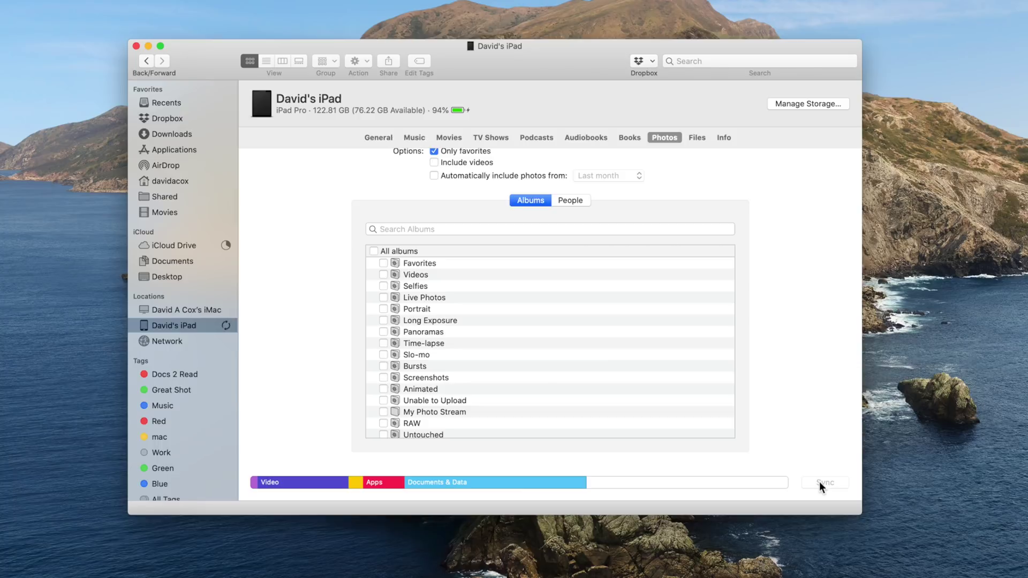
{"action": "scroll", "coordinate": [797, 304], "scroll_direction": "up", "scroll_amount": 5}
{"action": "scroll", "coordinate": [797, 303], "scroll_direction": "down", "scroll_amount": 1}
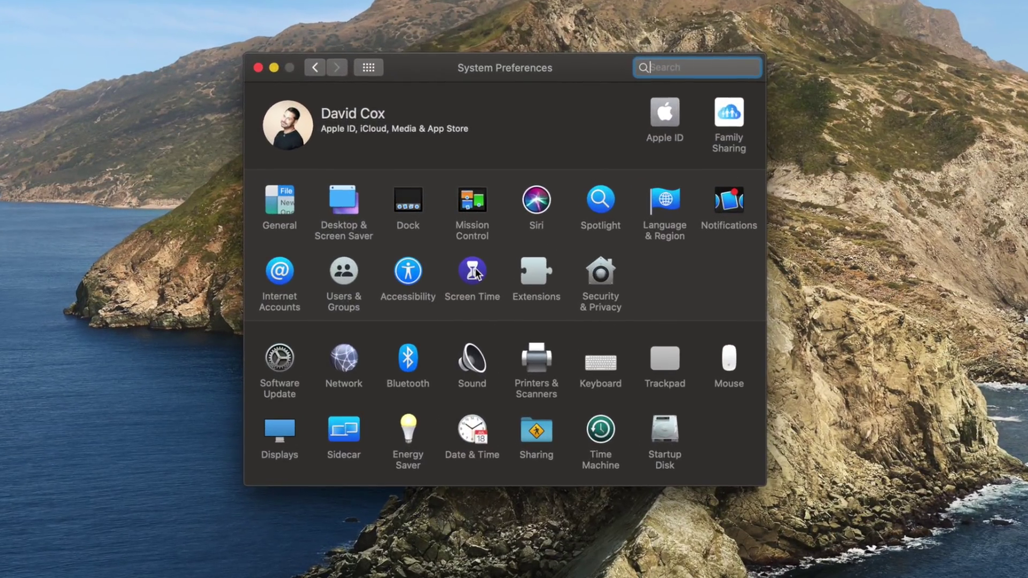
- View Screen Time usage by app and by Categories, then the Notifications and Pickups reports
{"action": "left_click", "coordinate": [475, 272]}
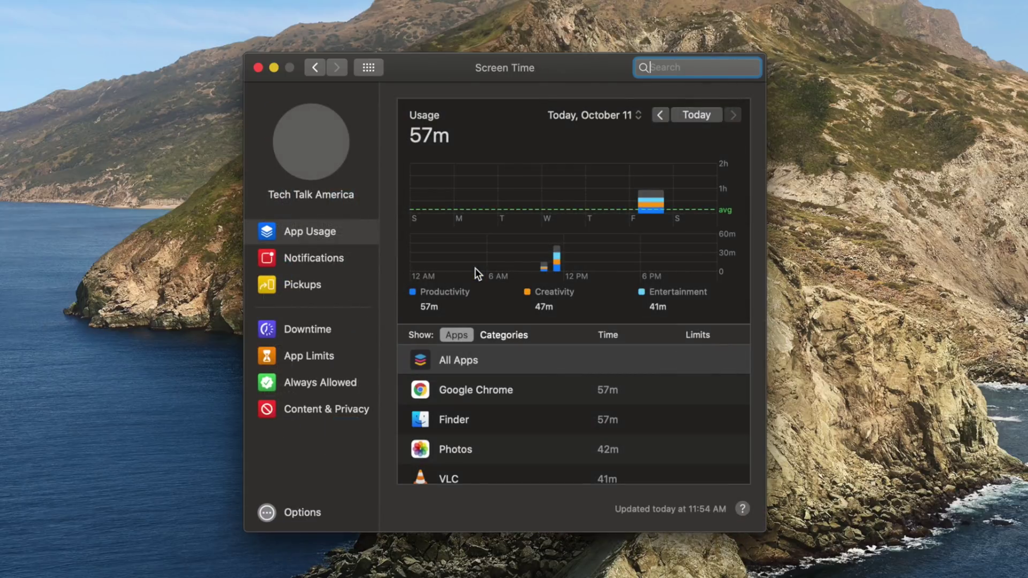
{"action": "scroll", "coordinate": [489, 432], "scroll_direction": "down", "scroll_amount": 5}
{"action": "scroll", "coordinate": [488, 432], "scroll_direction": "down", "scroll_amount": 5}
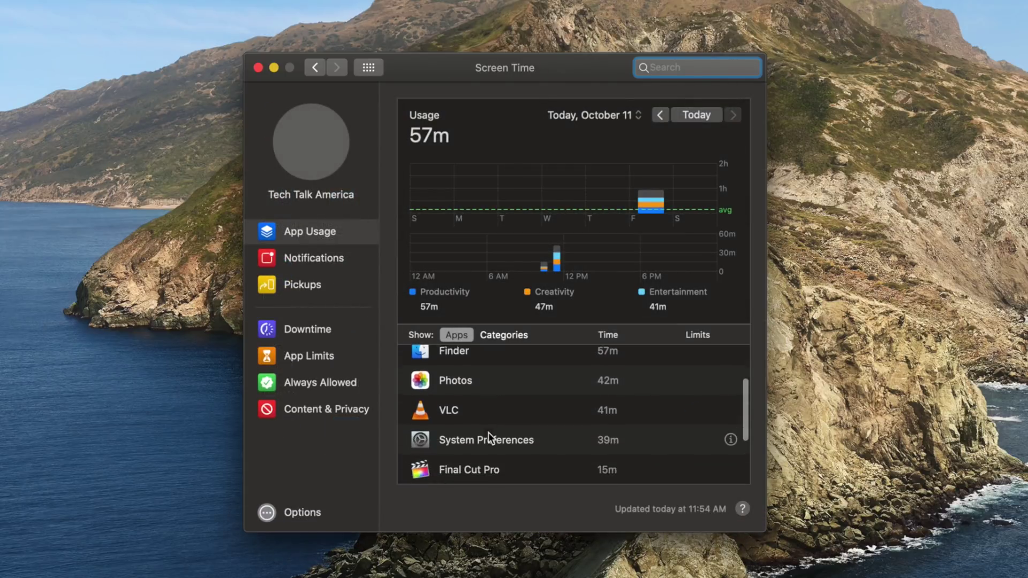
{"action": "scroll", "coordinate": [489, 432], "scroll_direction": "up", "scroll_amount": 5}
{"action": "scroll", "coordinate": [489, 432], "scroll_direction": "up", "scroll_amount": 5}
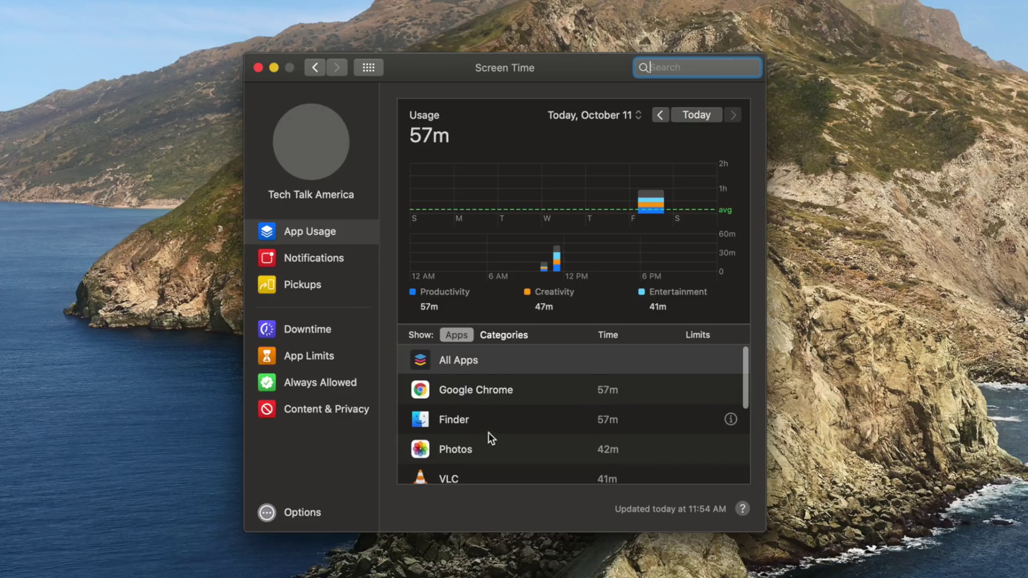
{"action": "left_click", "coordinate": [501, 334]}
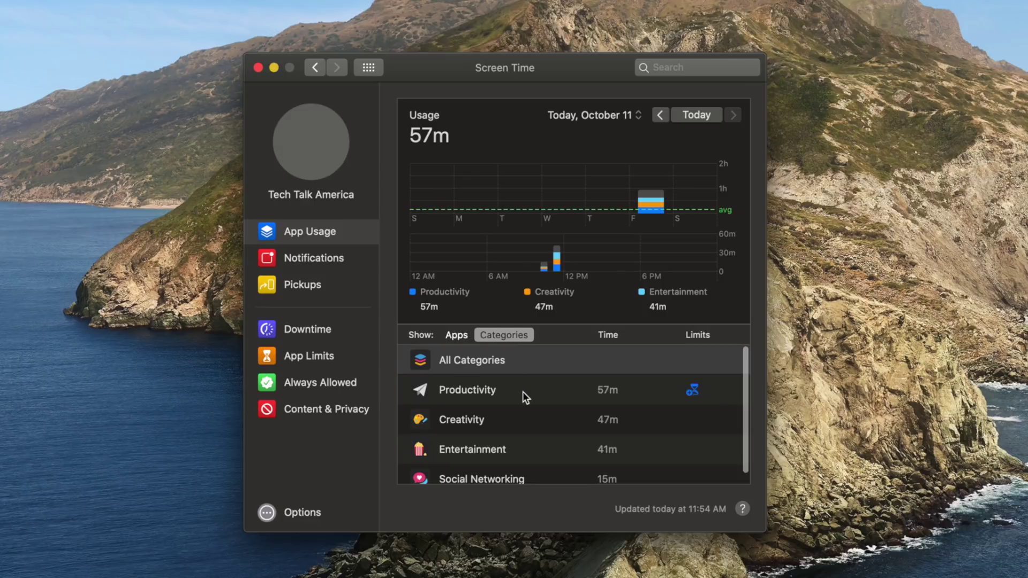
{"action": "scroll", "coordinate": [524, 392], "scroll_direction": "down", "scroll_amount": 1}
{"action": "scroll", "coordinate": [523, 392], "scroll_direction": "up", "scroll_amount": 1}
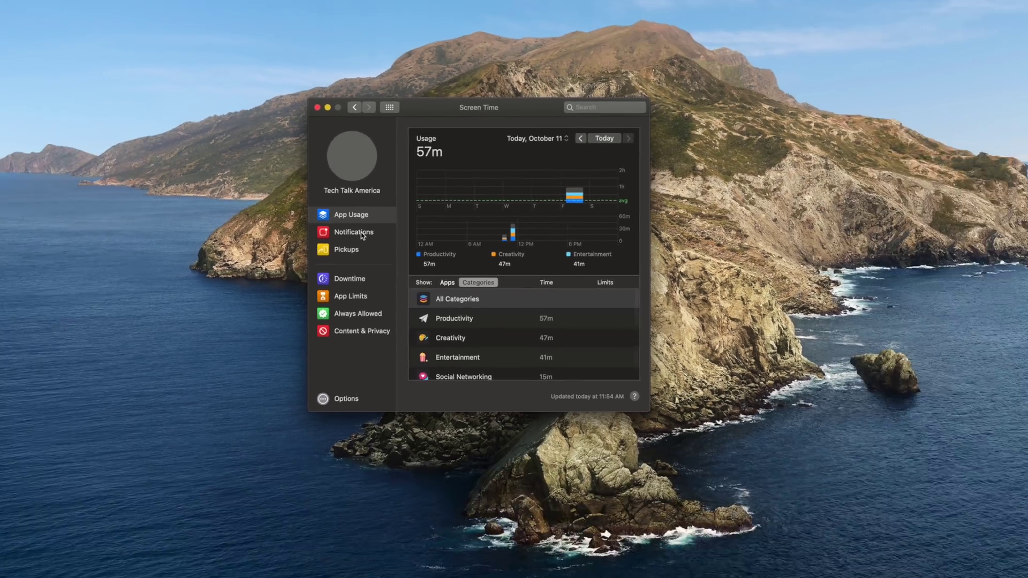
{"action": "left_click", "coordinate": [374, 223]}
{"action": "left_click", "coordinate": [376, 237]}
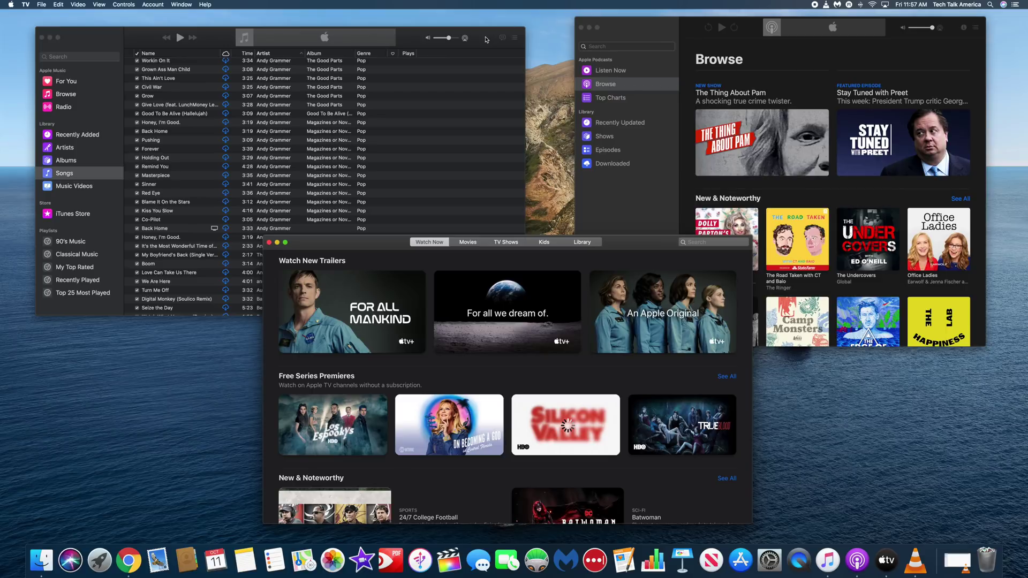
- Cycle the Music, Podcasts and TV windows forward, ending with Podcasts in front
{"action": "left_click", "coordinate": [486, 38]}
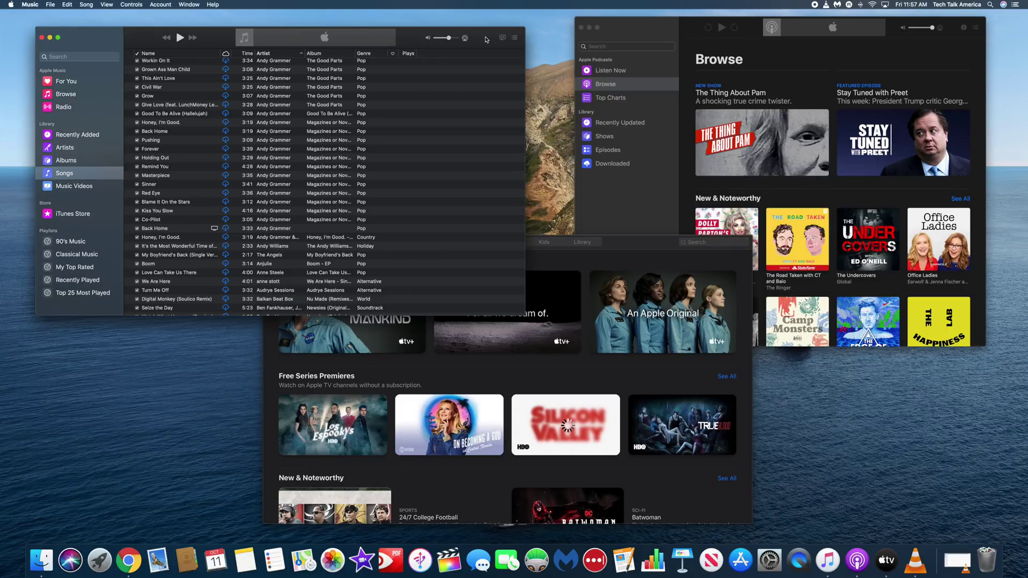
{"action": "left_click", "coordinate": [638, 32]}
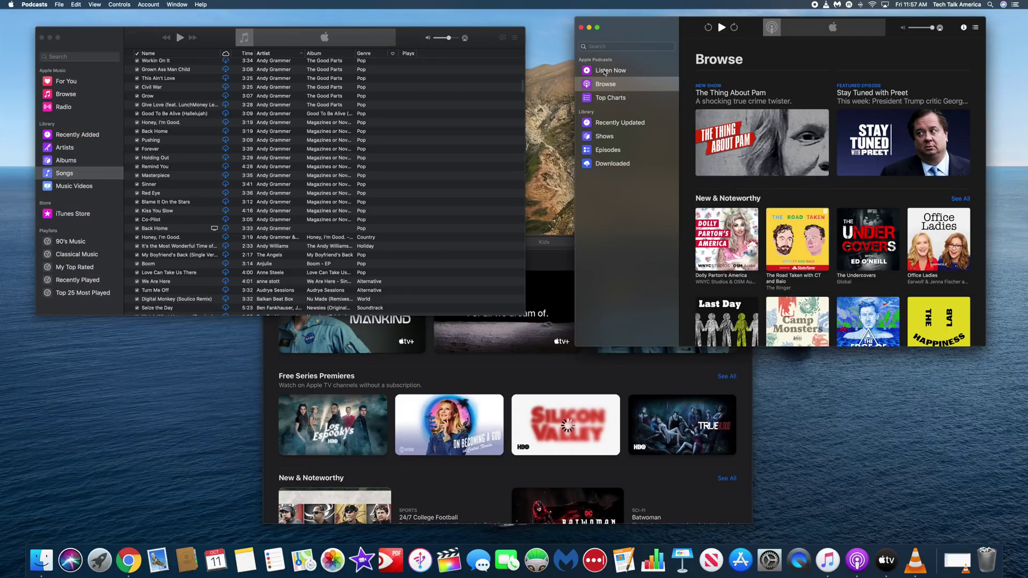
{"action": "left_click", "coordinate": [549, 269]}
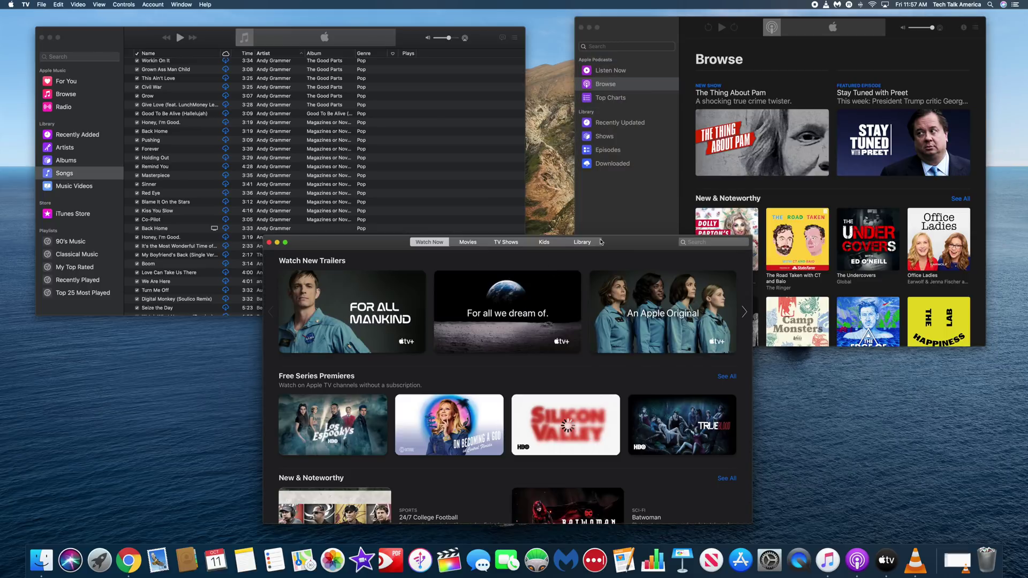
{"action": "left_click", "coordinate": [647, 206]}
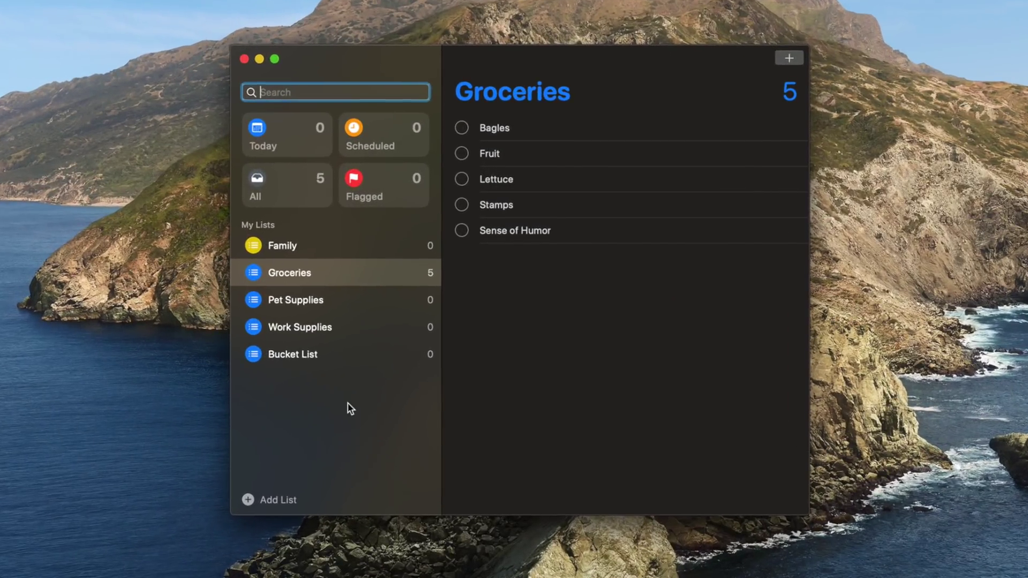
- Group Groceries with Pet Supplies as Shopping, and give Groceries a pink icon and new symbol
{"action": "mouse_move", "coordinate": [290, 274]}
{"action": "left_click_drag", "start_coordinate": [289, 271], "coordinate": [293, 301]}
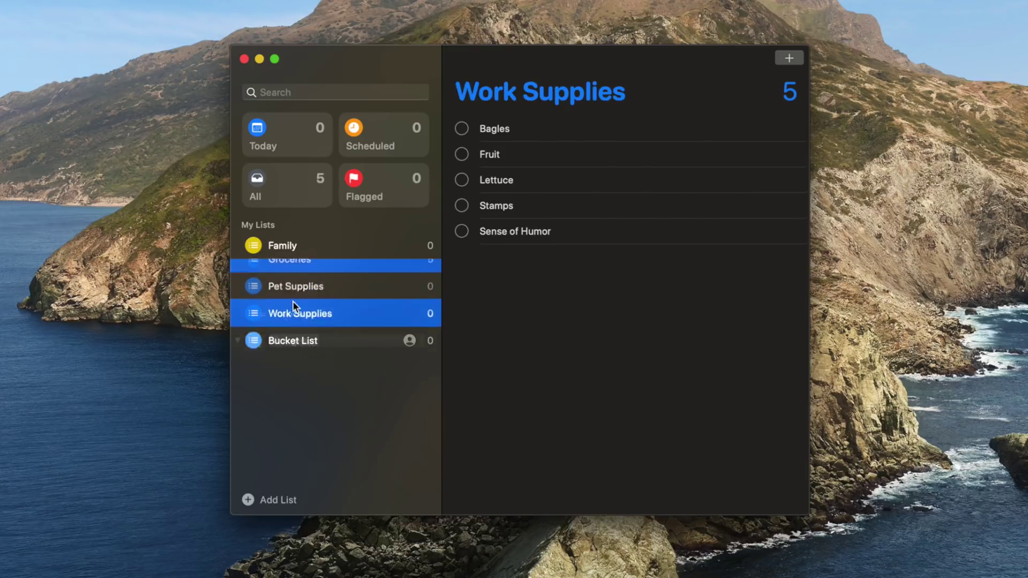
{"action": "type", "text": "Shopping"}
{"action": "key", "text": "Return"}
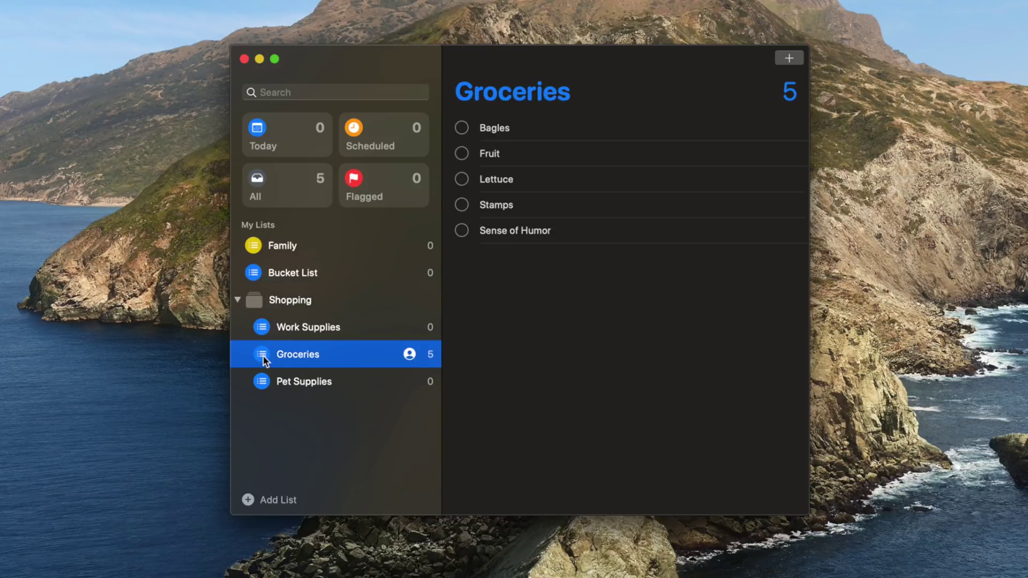
{"action": "double_click", "coordinate": [263, 355]}
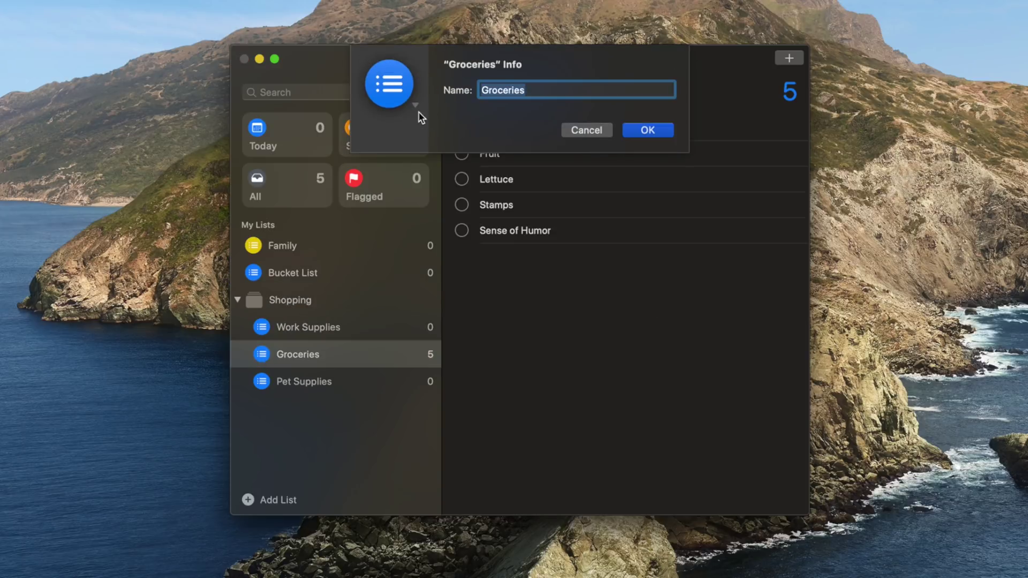
{"action": "left_click", "coordinate": [416, 107]}
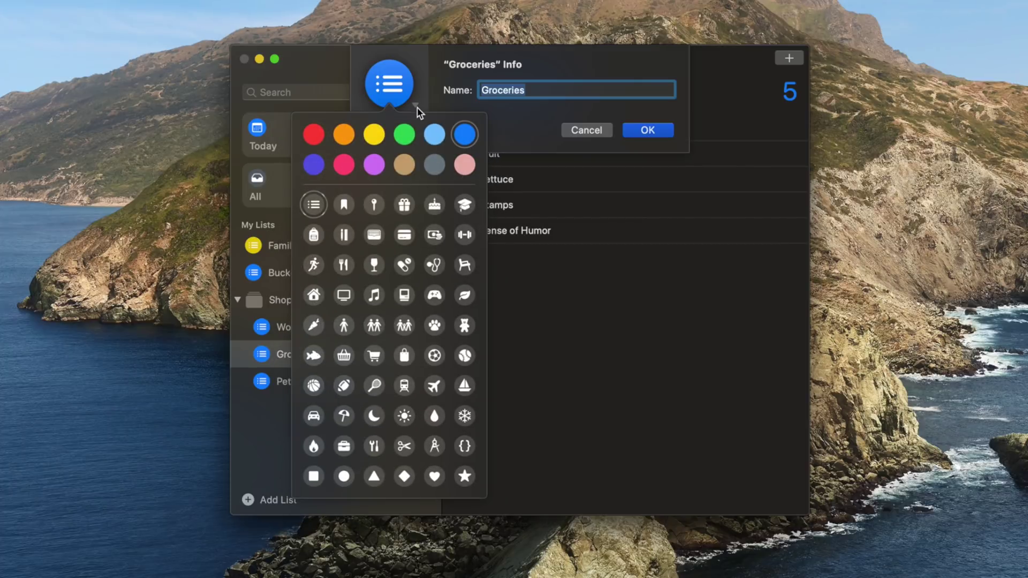
{"action": "left_click", "coordinate": [344, 165]}
{"action": "left_click", "coordinate": [313, 294]}
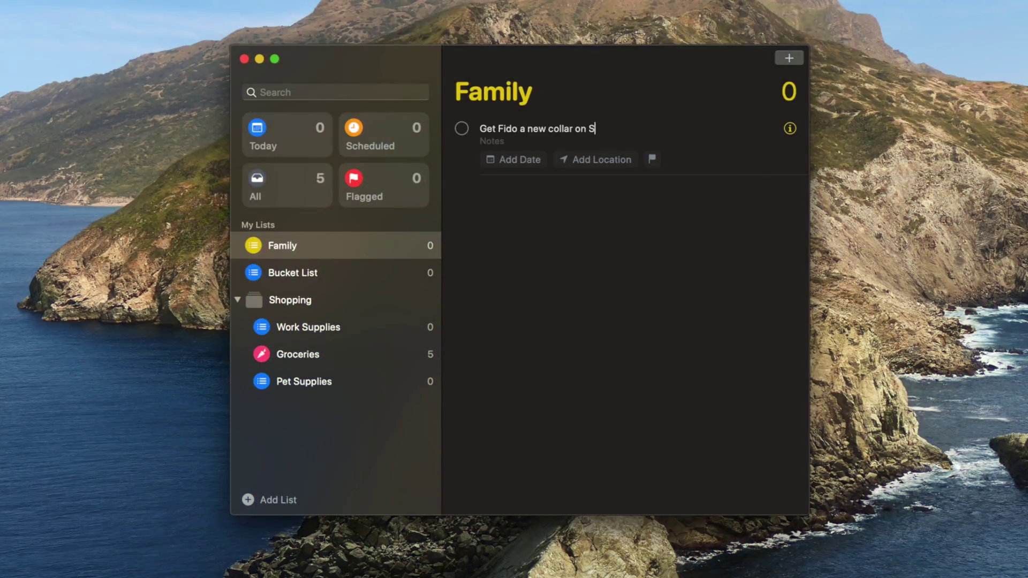
{"action": "type", "text": "ay"}
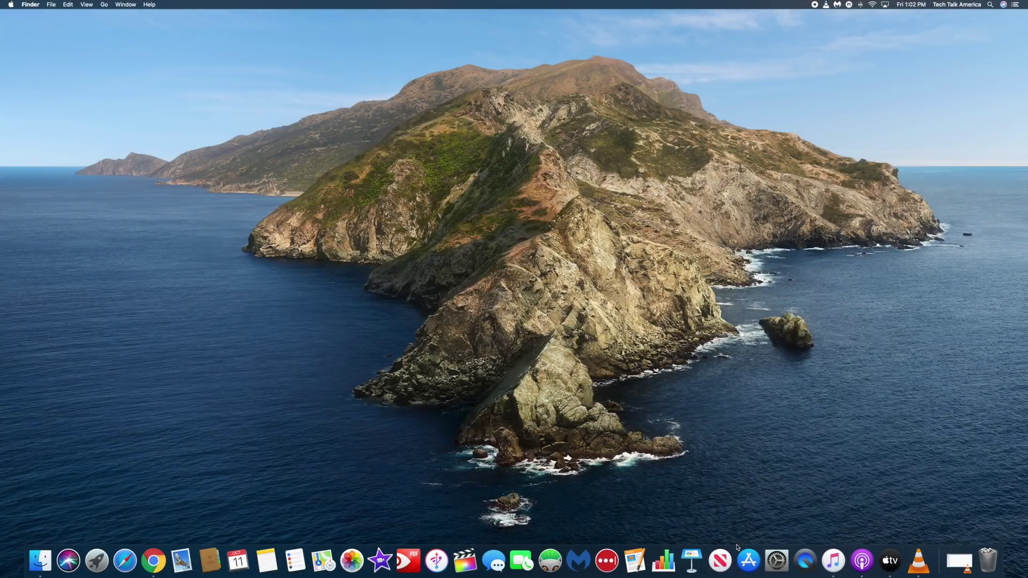
- Check the Catalina picture's Dynamic option in Desktop & Screen Saver, then reopen System Preferences
{"action": "left_click", "coordinate": [776, 560]}
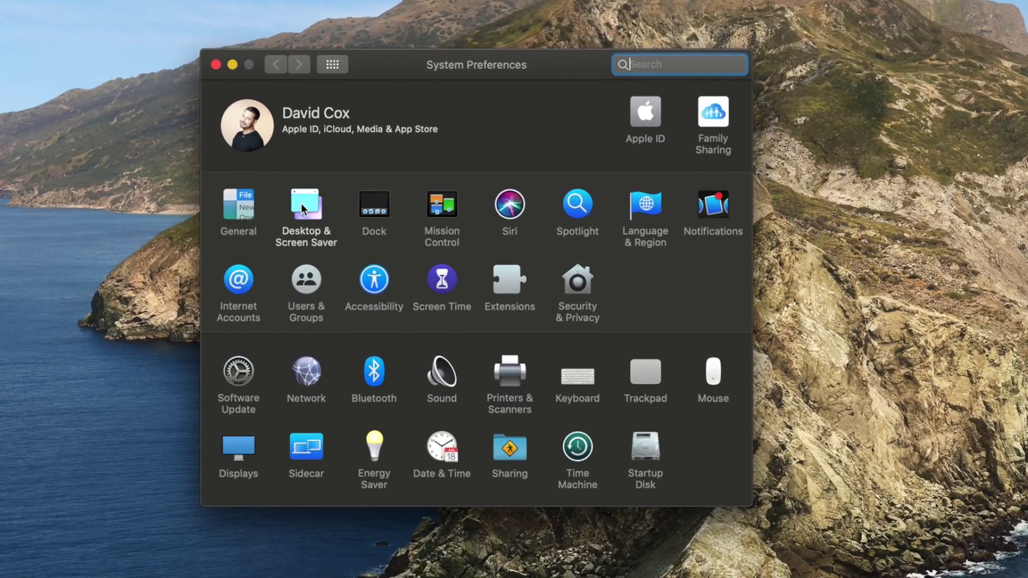
{"action": "left_click", "coordinate": [301, 203]}
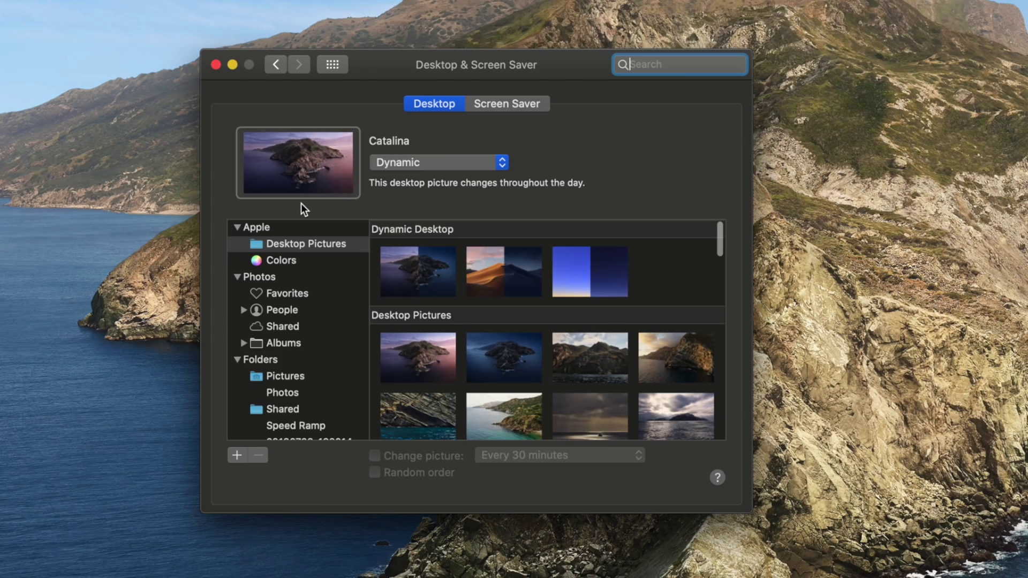
{"action": "left_click", "coordinate": [376, 165]}
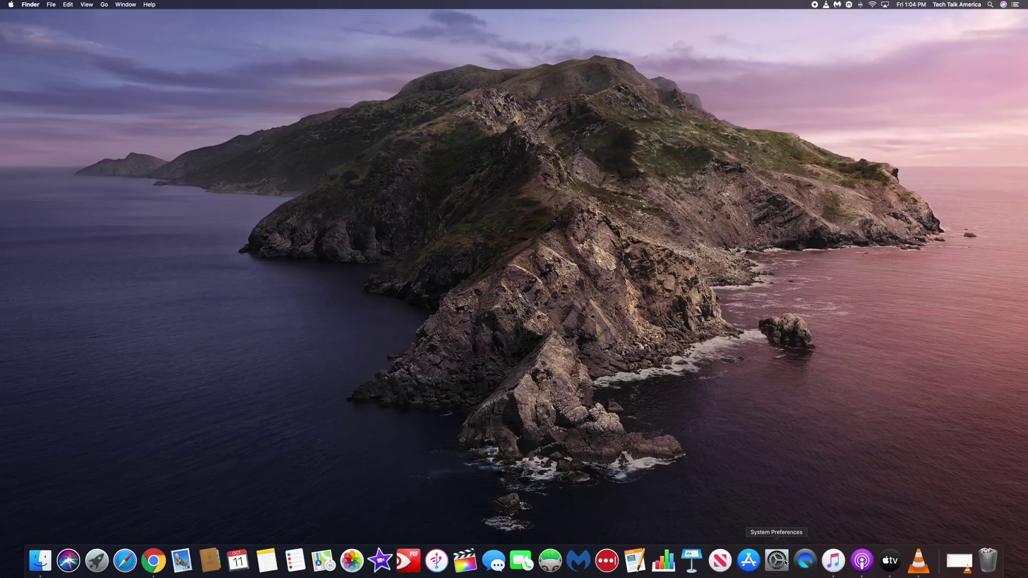
{"action": "left_click", "coordinate": [777, 560]}
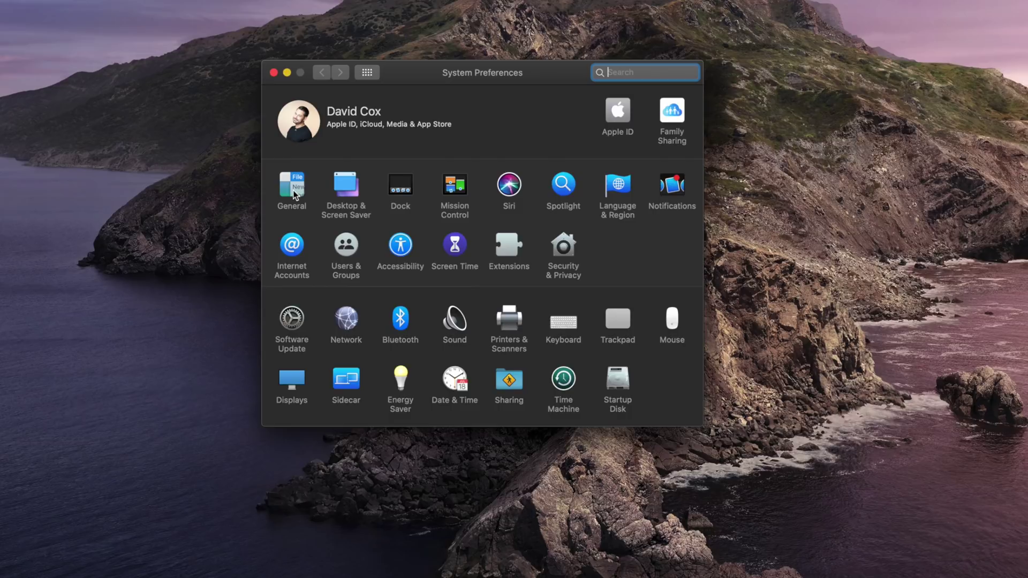
- Choose the Auto appearance in General preferences
{"action": "left_click", "coordinate": [294, 191]}
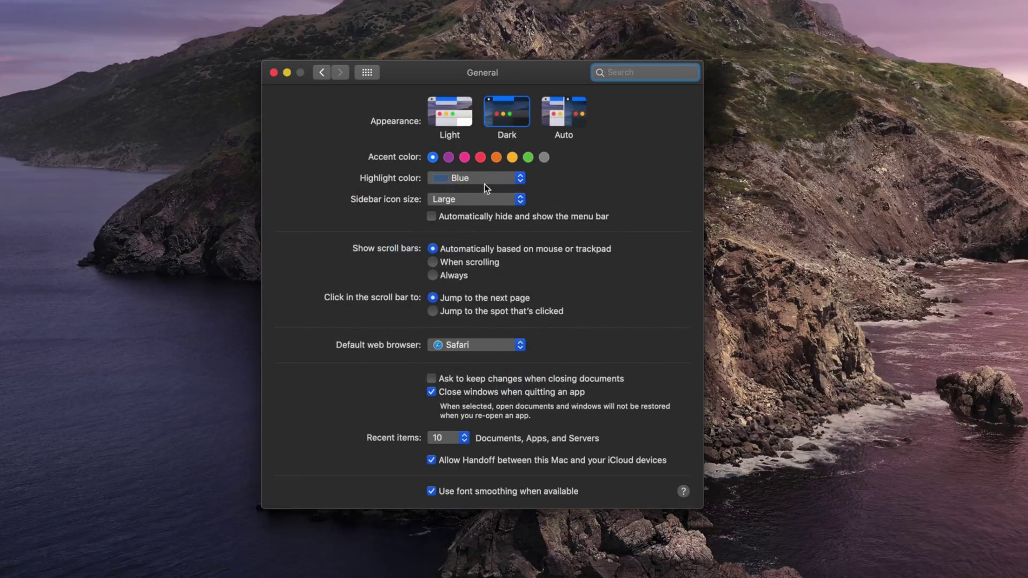
{"action": "left_click", "coordinate": [568, 116]}
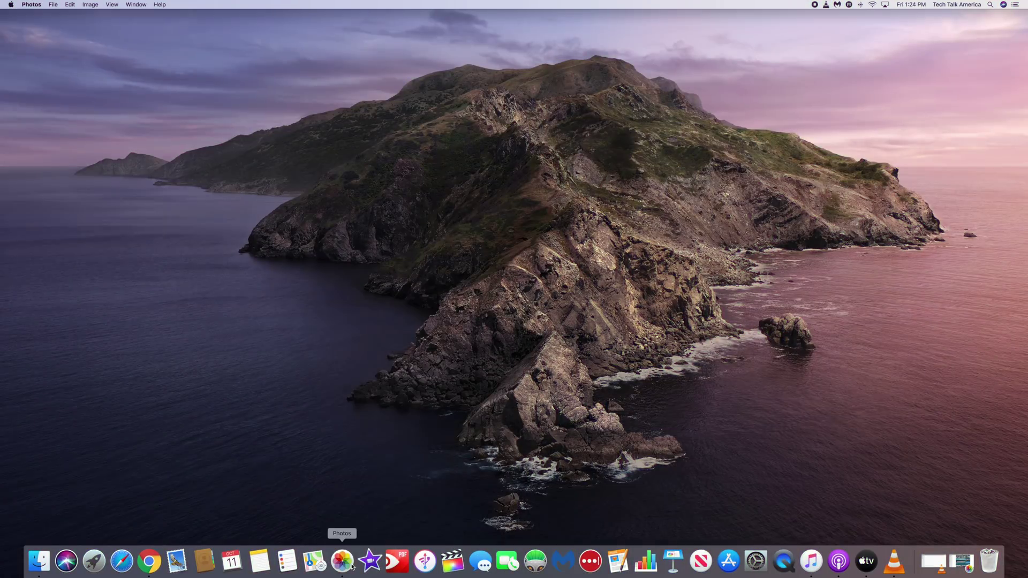
- Launch Photos from the Dock to view the library grouped by days
{"action": "left_click", "coordinate": [343, 561]}
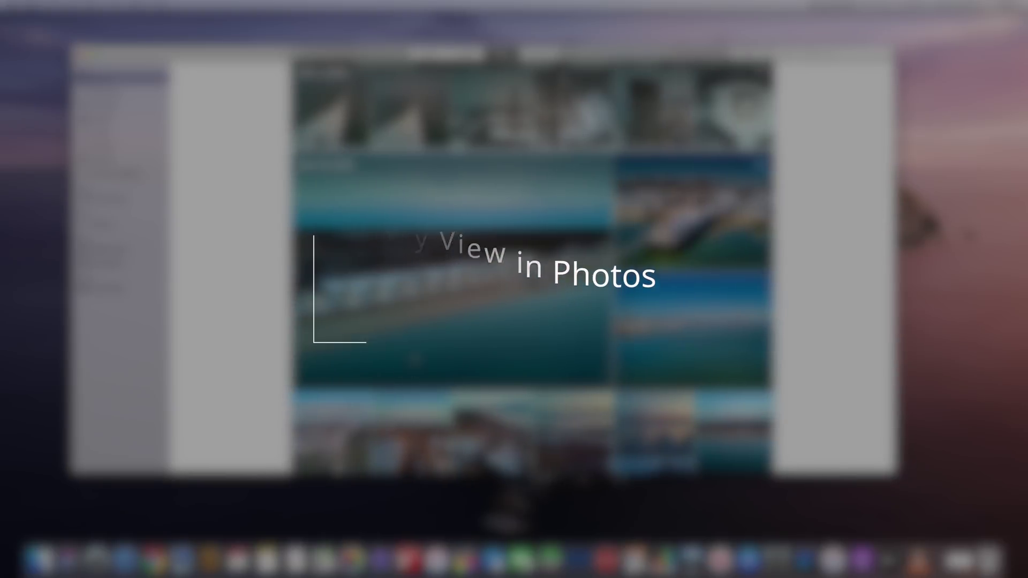
{"action": "scroll", "coordinate": [609, 140], "scroll_direction": "up", "scroll_amount": 5}
{"action": "scroll", "coordinate": [609, 140], "scroll_direction": "up", "scroll_amount": 3}
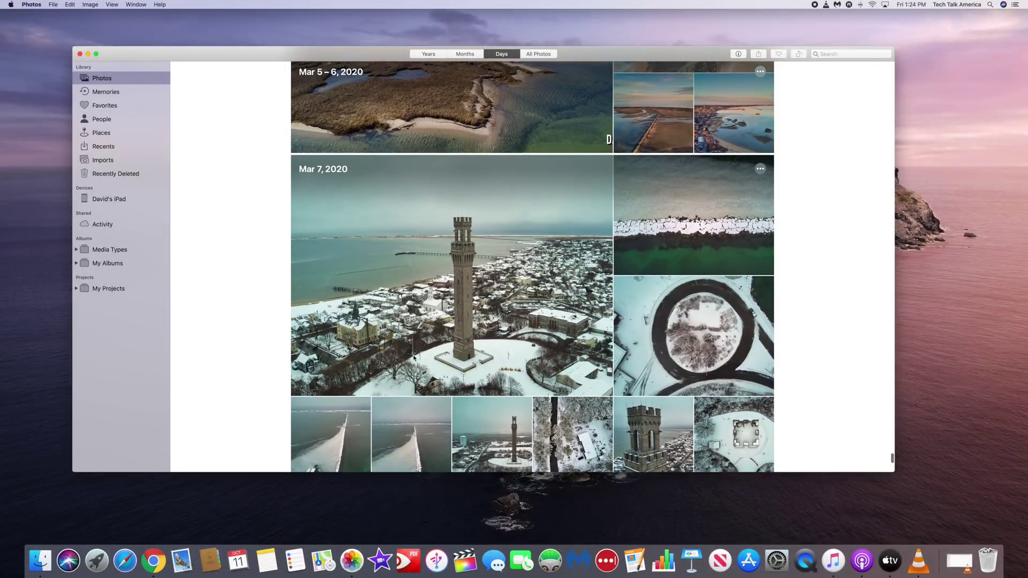
{"action": "scroll", "coordinate": [610, 139], "scroll_direction": "up", "scroll_amount": 5}
{"action": "scroll", "coordinate": [609, 140], "scroll_direction": "up", "scroll_amount": 5}
{"action": "scroll", "coordinate": [415, 359], "scroll_direction": "up", "scroll_amount": 3}
{"action": "scroll", "coordinate": [416, 359], "scroll_direction": "up", "scroll_amount": 8}
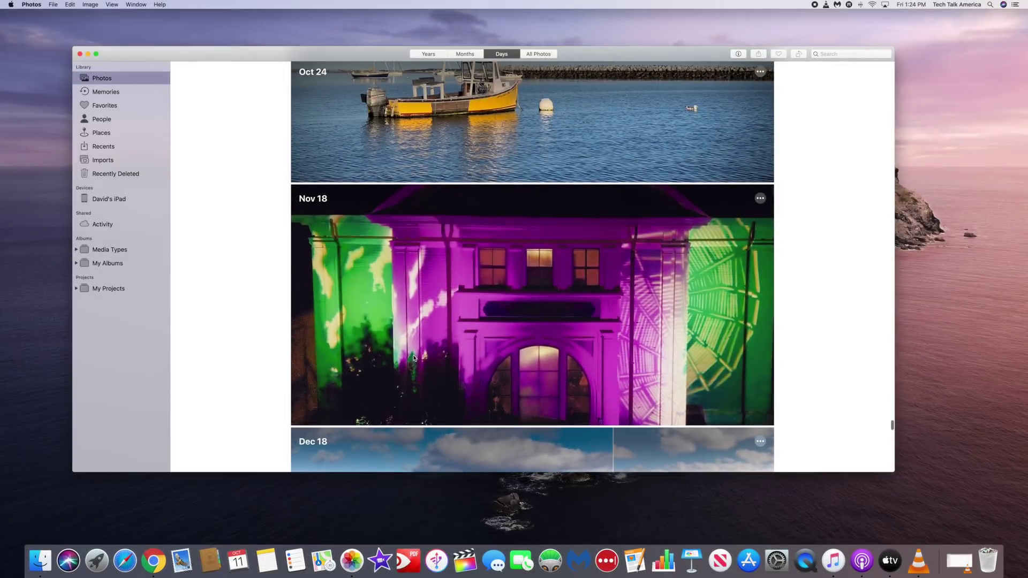
{"action": "scroll", "coordinate": [415, 360], "scroll_direction": "up", "scroll_amount": 5}
{"action": "scroll", "coordinate": [415, 359], "scroll_direction": "up", "scroll_amount": 2}
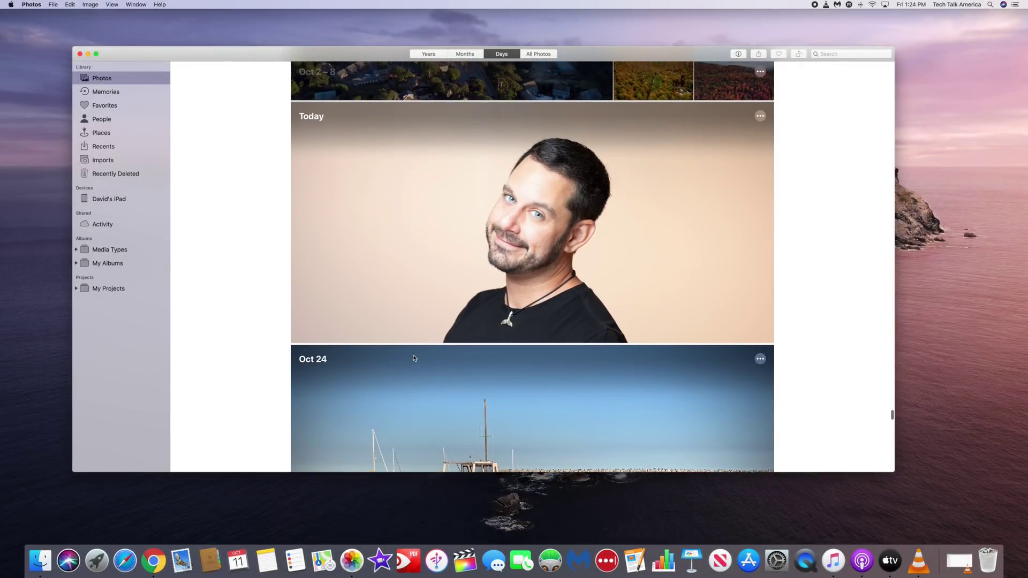
{"action": "scroll", "coordinate": [414, 358], "scroll_direction": "up", "scroll_amount": 5}
{"action": "scroll", "coordinate": [414, 358], "scroll_direction": "up", "scroll_amount": 2}
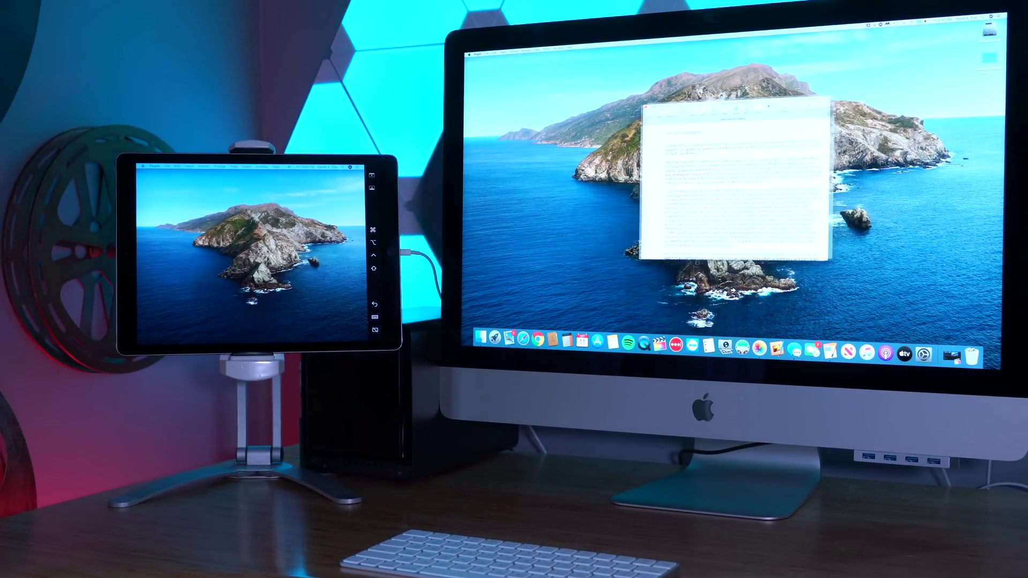
- Drag the text document window toward the lower left of the iMac desktop
{"action": "mouse_move", "coordinate": [743, 105]}
{"action": "left_mouse_down"}
{"action": "mouse_move", "coordinate": [614, 153]}
{"action": "mouse_move", "coordinate": [241, 171]}
{"action": "left_mouse_up"}
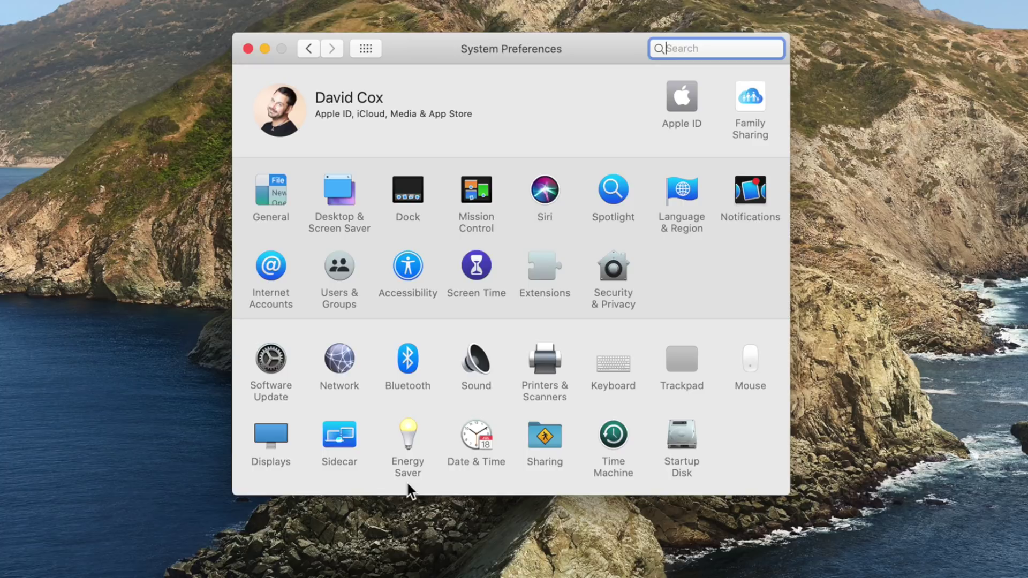
{"action": "left_click", "coordinate": [347, 435]}
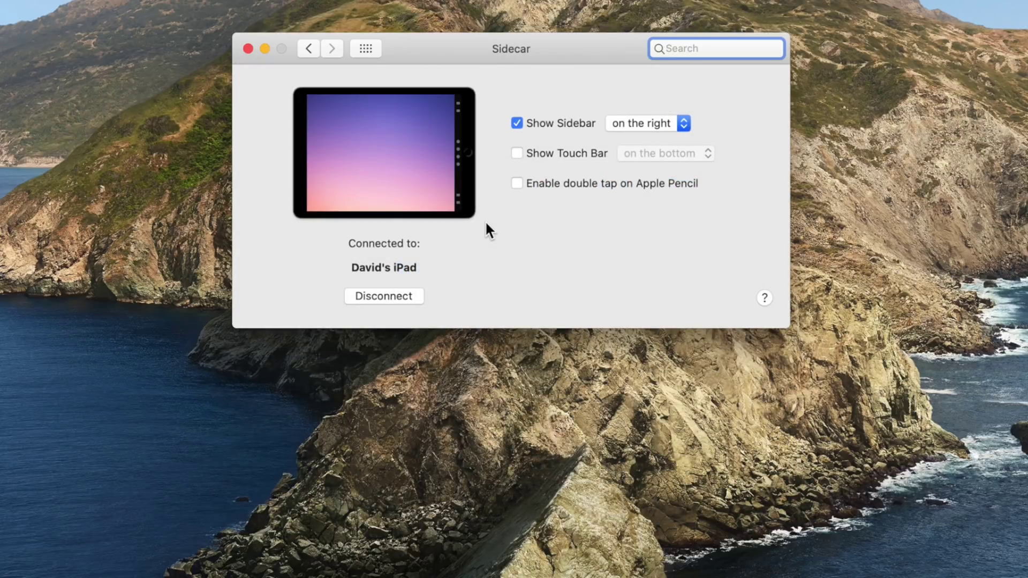
{"action": "left_click", "coordinate": [366, 49]}
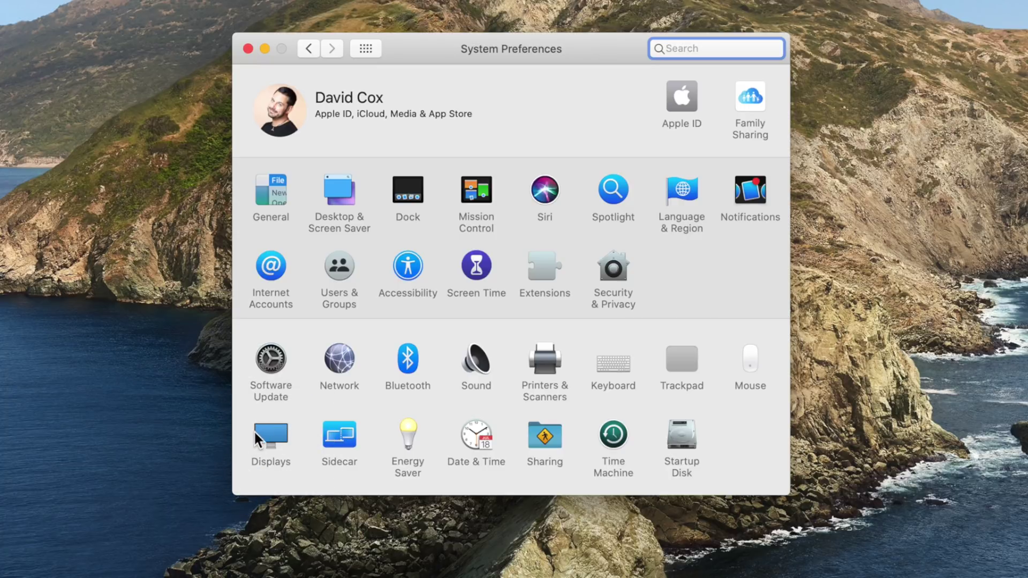
- In Displays' Arrangement tab, drag the iPad display rectangle slightly higher beside the iMac
{"action": "left_click", "coordinate": [256, 438]}
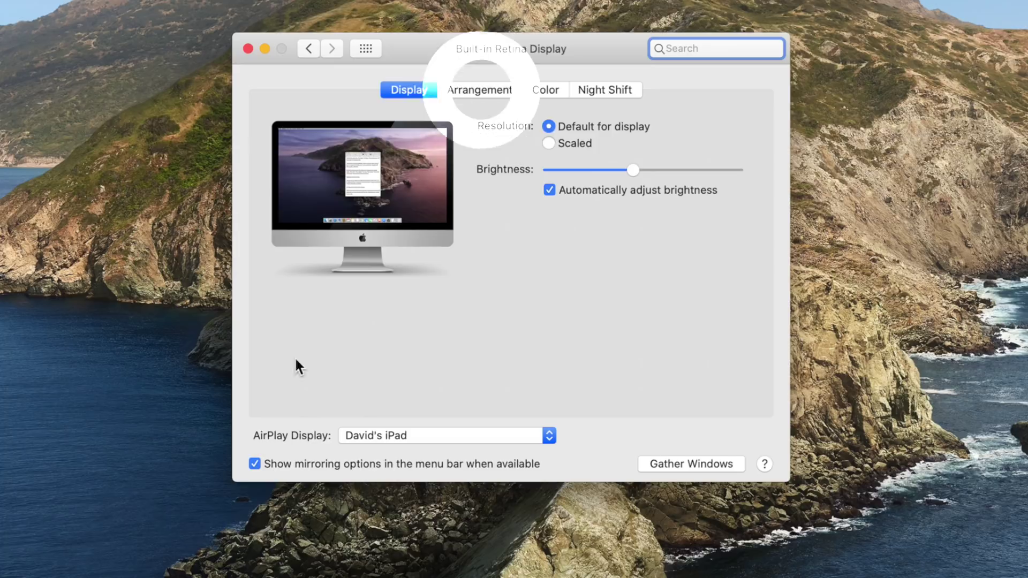
{"action": "left_click", "coordinate": [469, 90]}
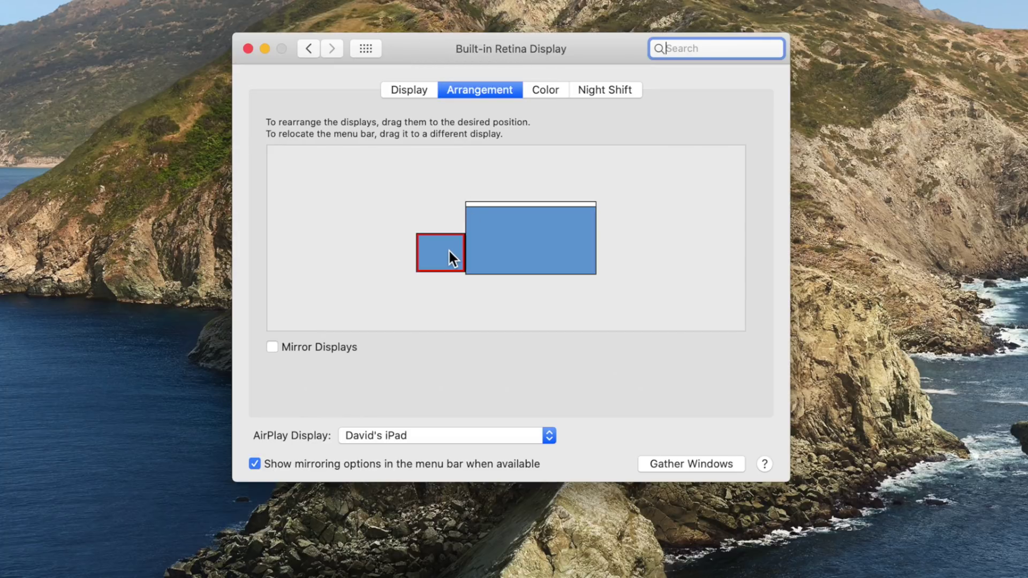
{"action": "left_click_drag", "start_coordinate": [449, 249], "coordinate": [448, 214]}
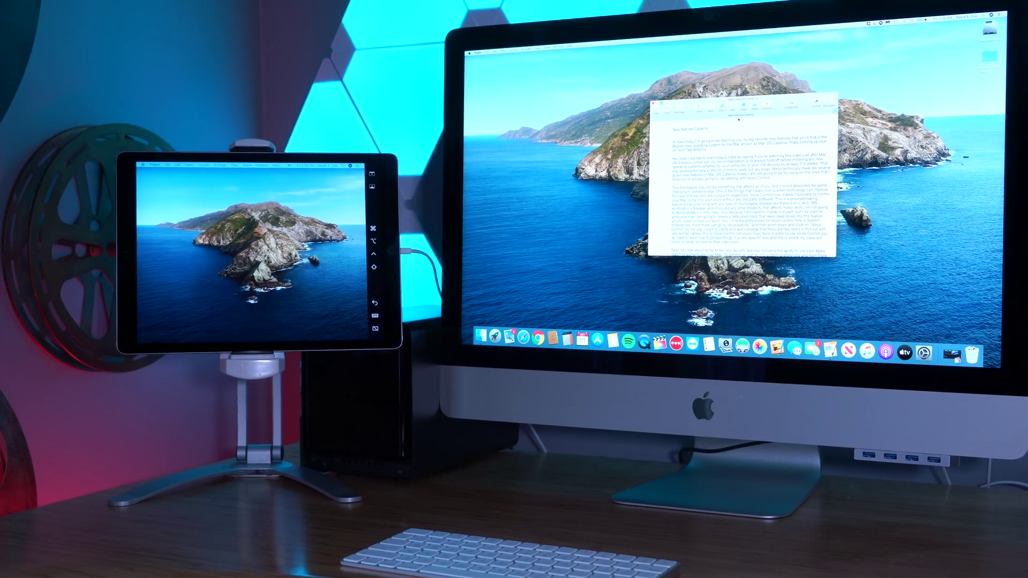
- Drag the New Features Catalina document window left onto the iPad Sidecar display
{"action": "mouse_move", "coordinate": [719, 117]}
{"action": "left_mouse_down"}
{"action": "mouse_move", "coordinate": [522, 176]}
{"action": "mouse_move", "coordinate": [283, 181]}
{"action": "left_mouse_up"}
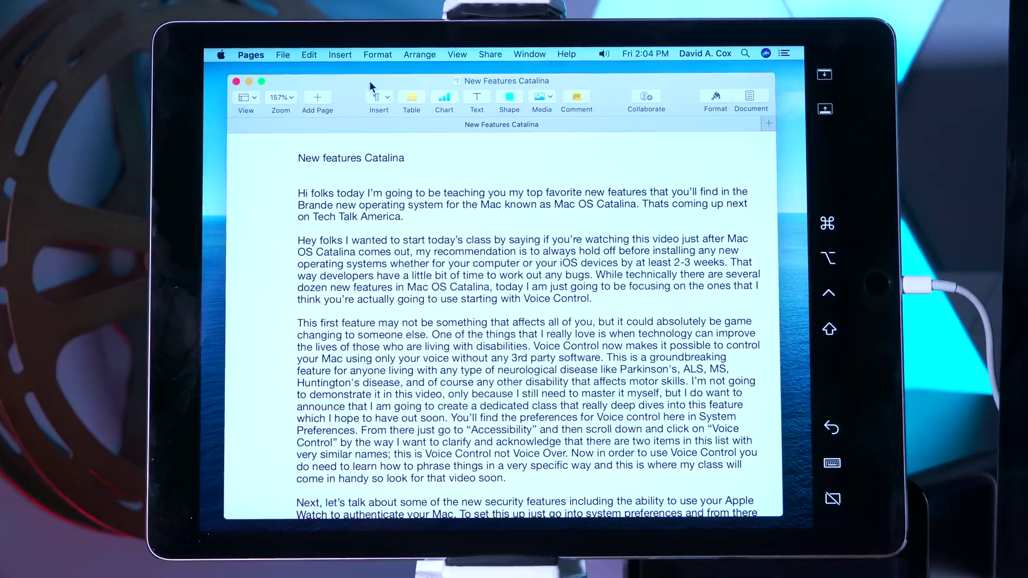
{"action": "scroll", "coordinate": [523, 362], "scroll_direction": "down", "scroll_amount": 10}
{"action": "scroll", "coordinate": [365, 334], "scroll_direction": "up", "scroll_amount": 10}
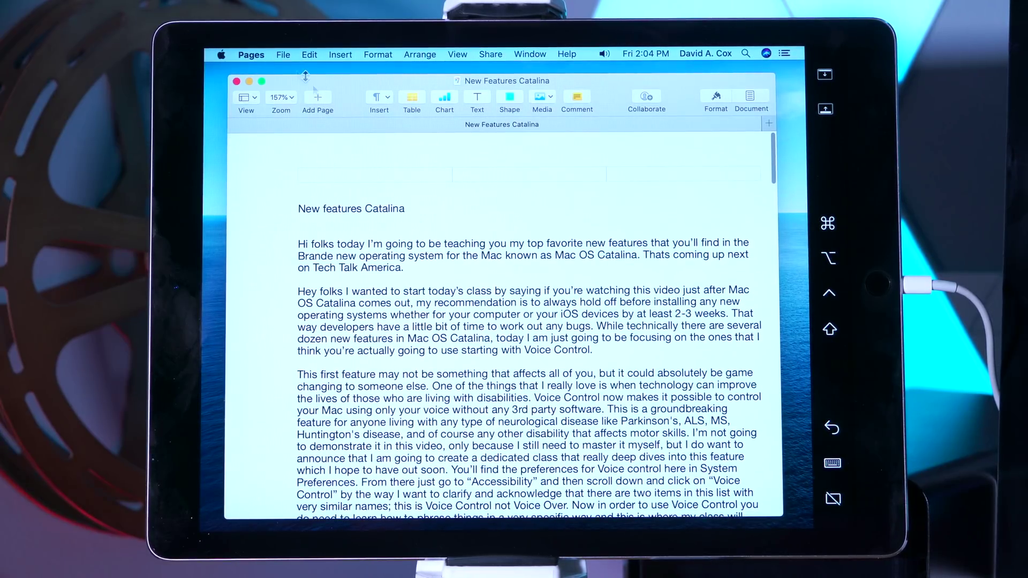